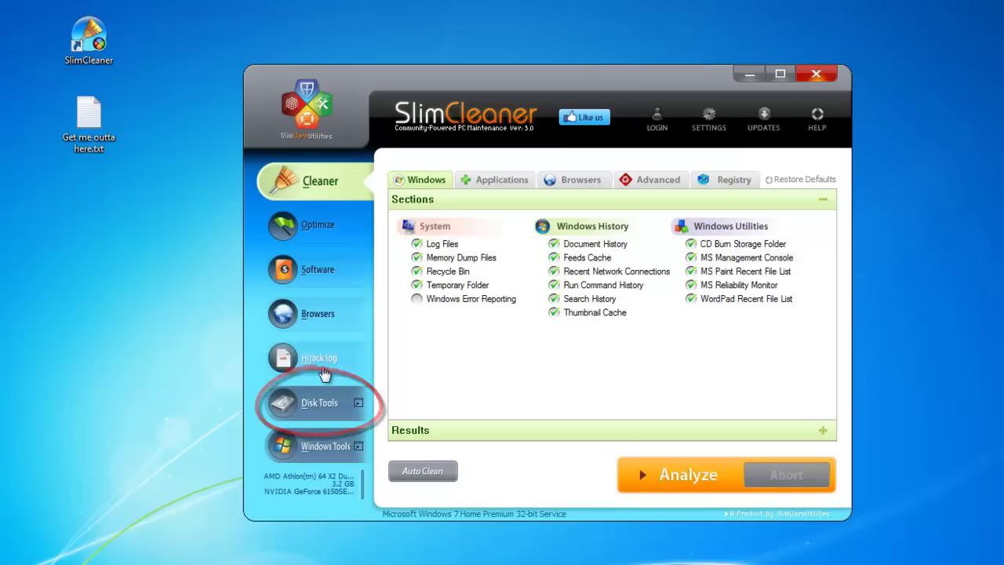
# Step: Analyze Local Disk (C:) with Disk Tools and drill down from Users into the profile's Videos folder, enlarging its file list
pyautogui.click(313, 407)
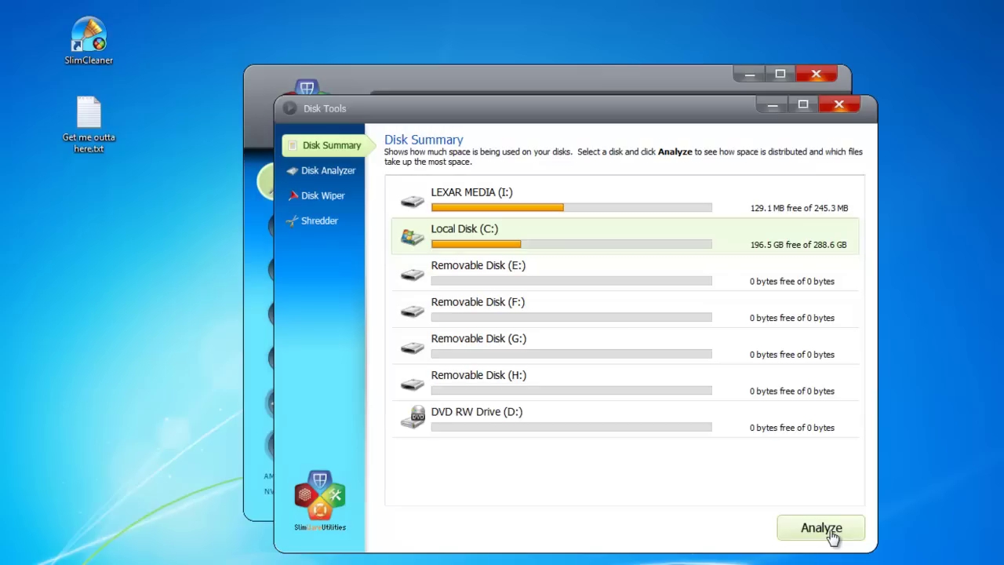
pyautogui.doubleClick(722, 249)
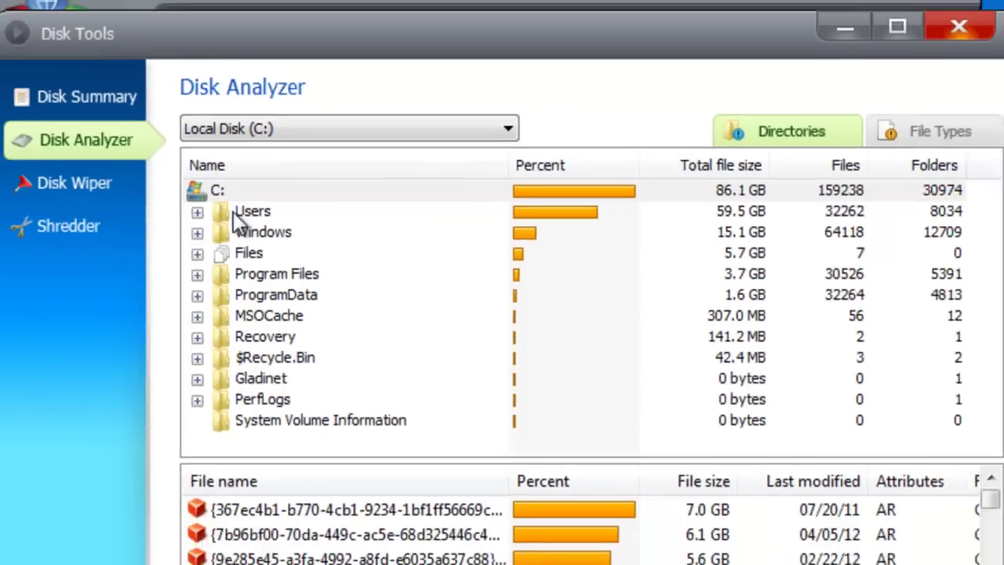
pyautogui.doubleClick(209, 226)
pyautogui.doubleClick(354, 193)
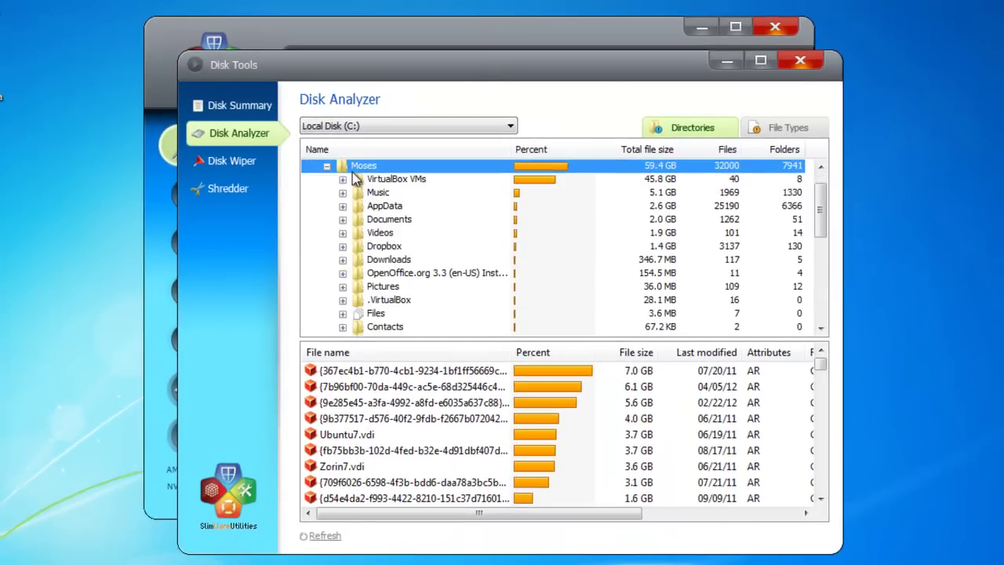
pyautogui.doubleClick(383, 233)
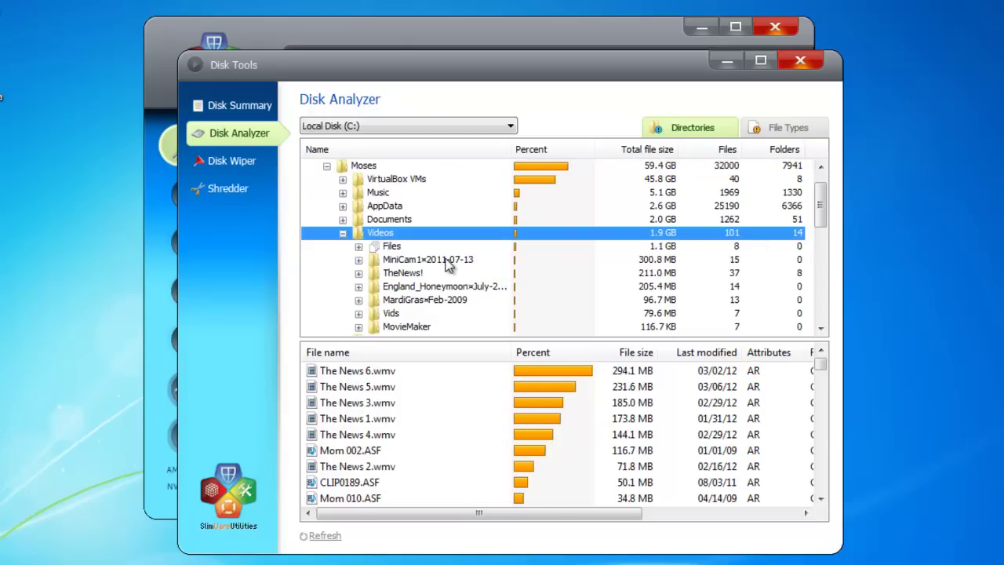
pyautogui.moveTo(565, 337); pyautogui.dragTo(568, 312)
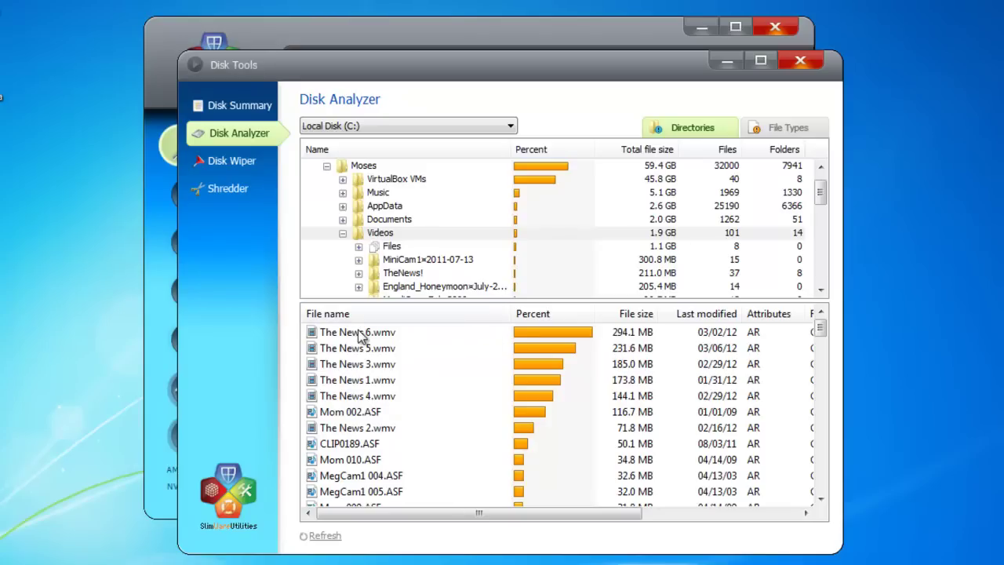
pyautogui.click(510, 127)
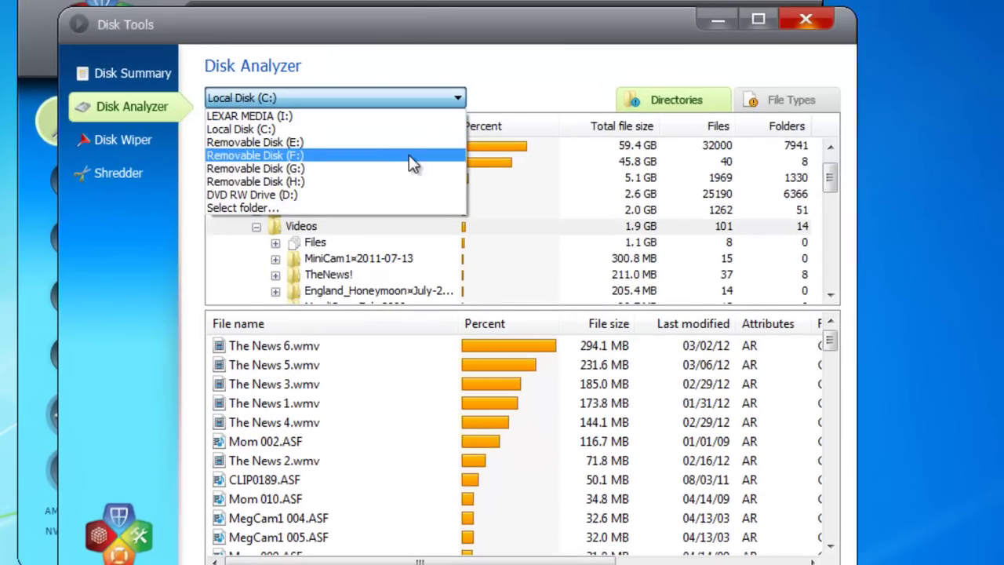
pyautogui.click(266, 205)
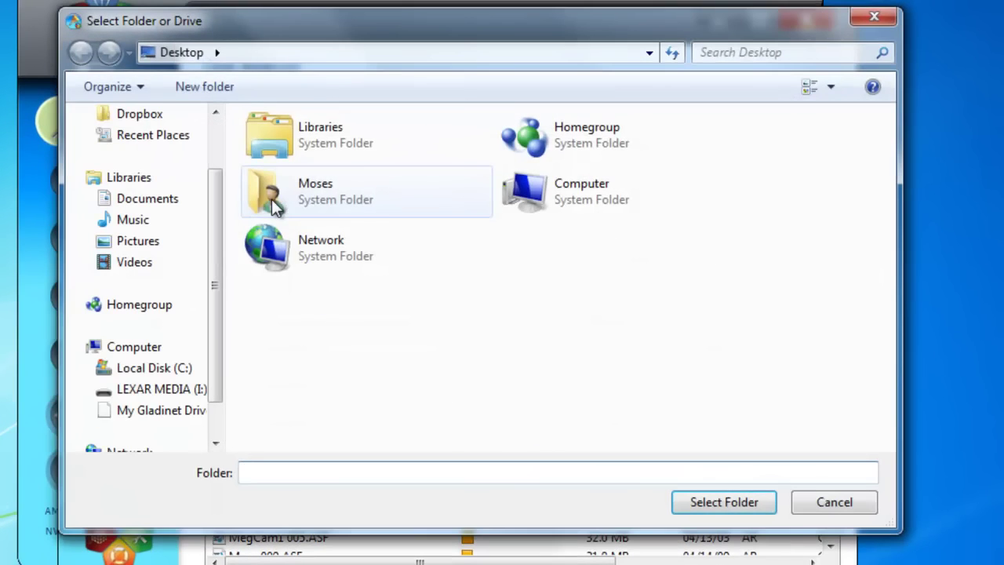
pyautogui.doubleClick(323, 146)
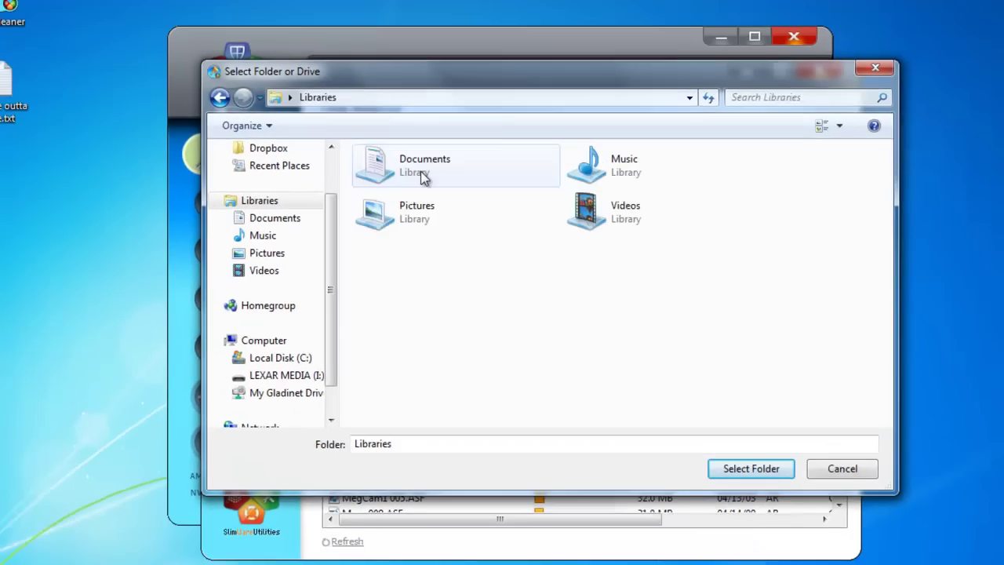
pyautogui.doubleClick(587, 212)
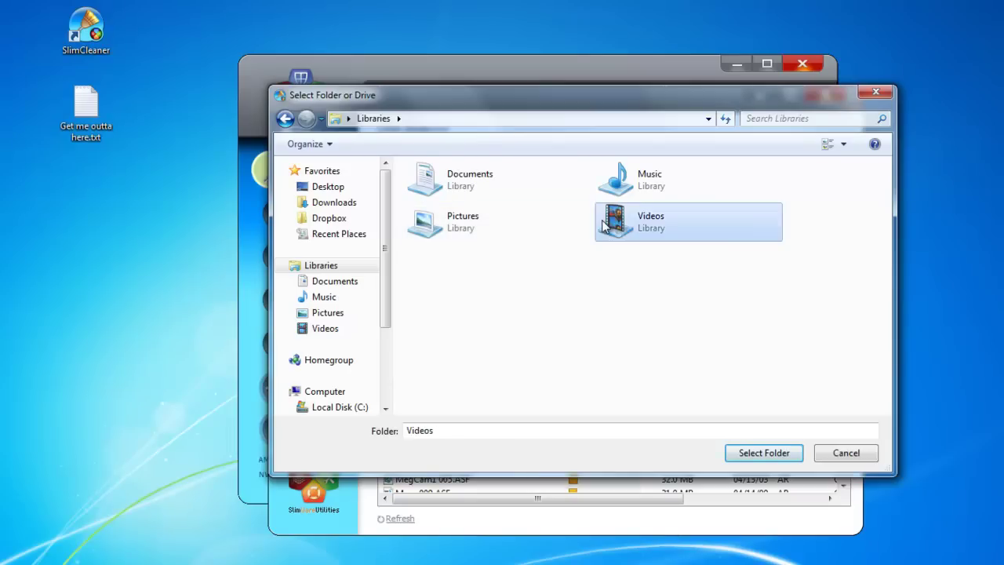
pyautogui.click(841, 453)
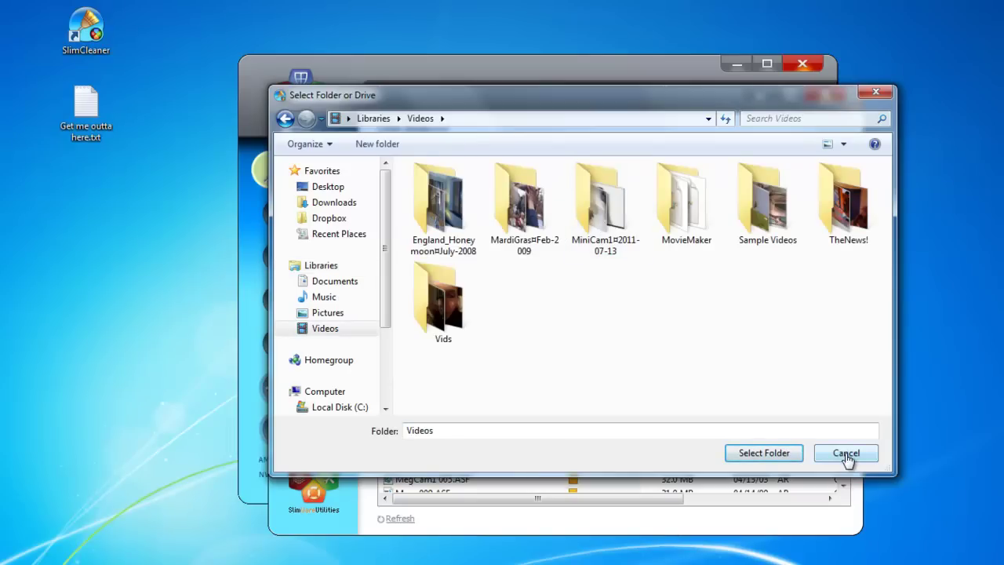
pyautogui.moveTo(844, 333); pyautogui.dragTo(844, 333)
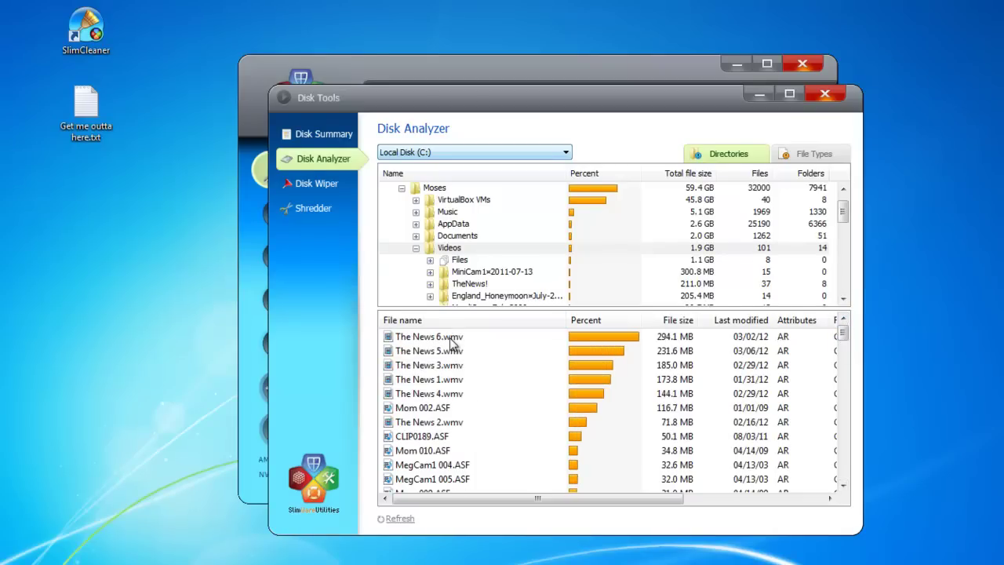
# Step: Examine the actions offered for The News 6.wmv and look through the list of files in the Videos folder
pyautogui.rightClick(451, 336)
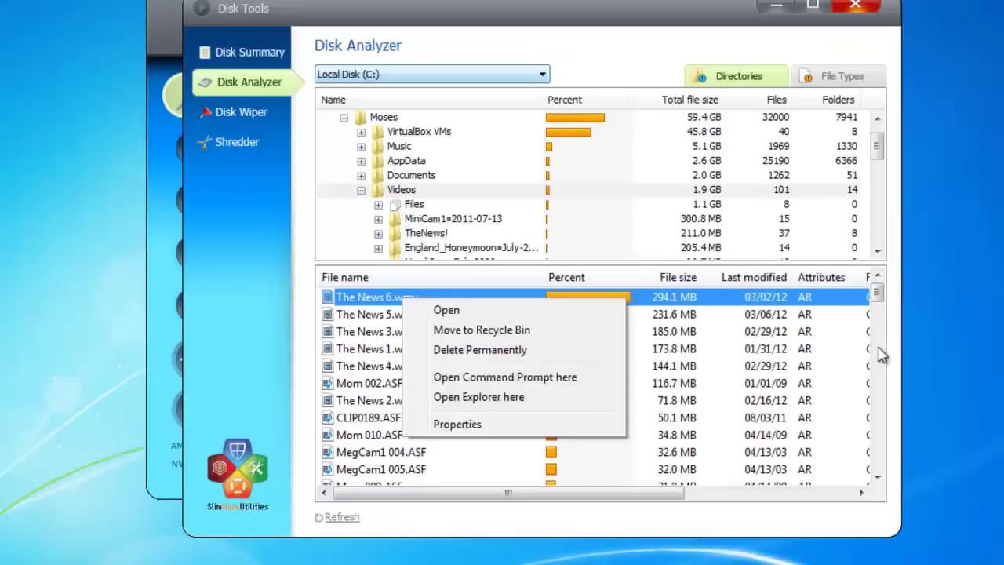
pyautogui.click(883, 355)
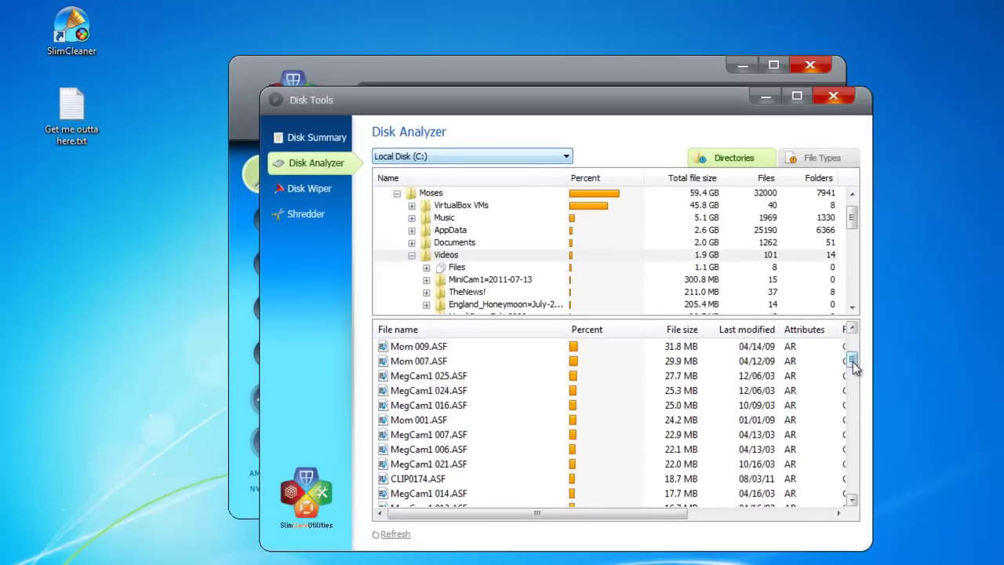
pyautogui.click(878, 299)
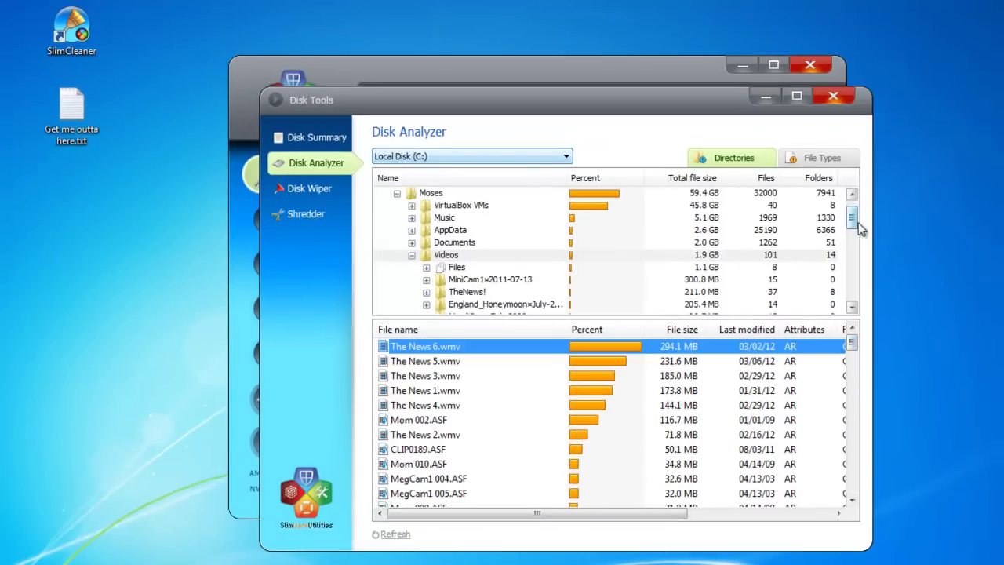
pyautogui.moveTo(797, 316); pyautogui.dragTo(800, 333)
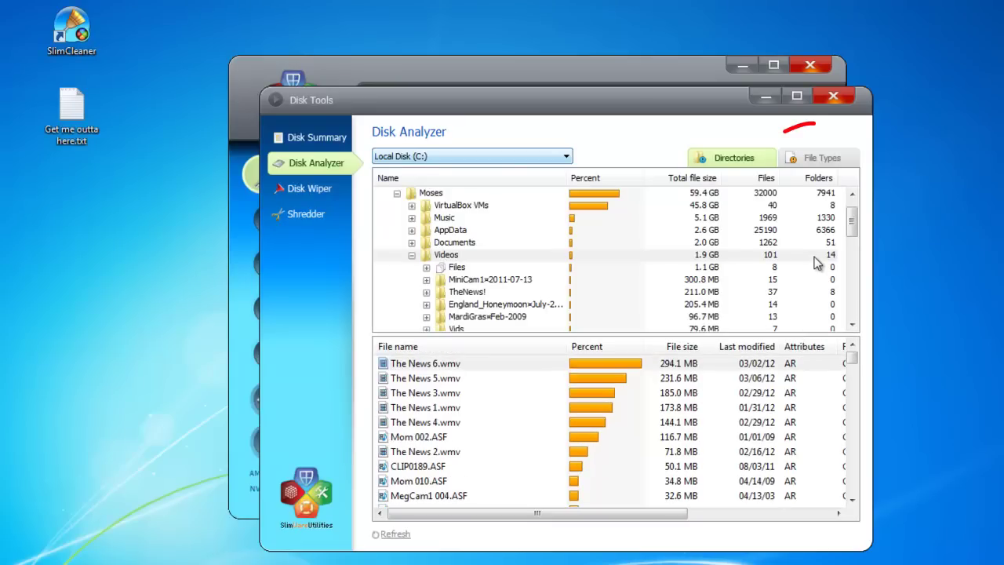
# Step: Show the C: drive analysis by file type and list the .wmv files and the .jpg images
pyautogui.click(836, 167)
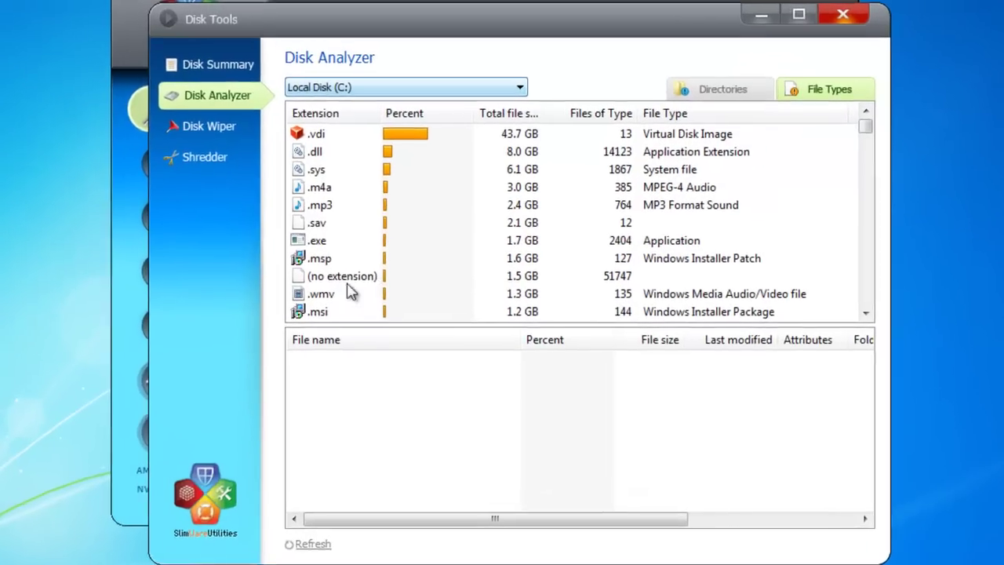
pyautogui.click(410, 327)
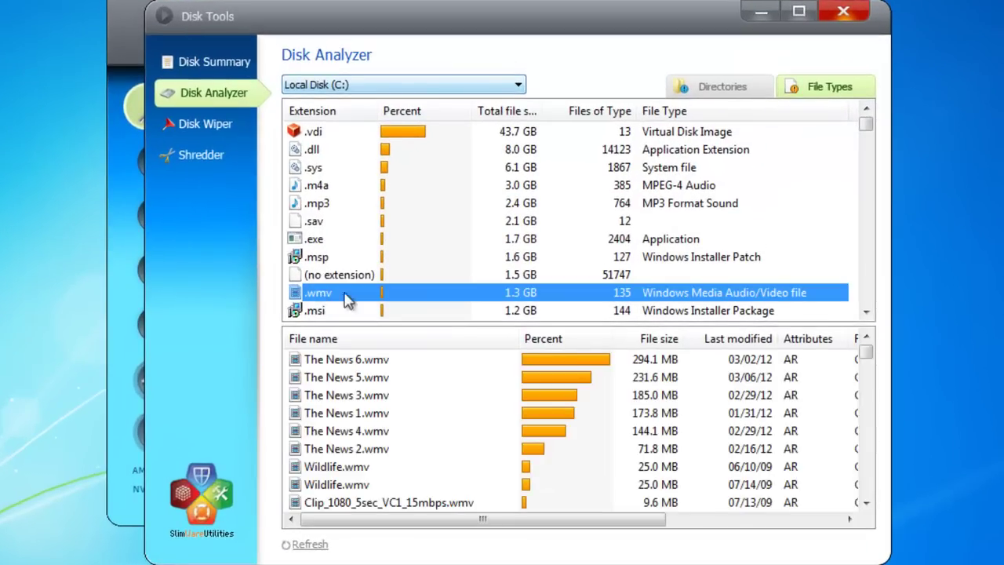
pyautogui.scroll(-1, 869, 368)
pyautogui.scroll(1, 869, 368)
pyautogui.scroll(-4, 373, 413)
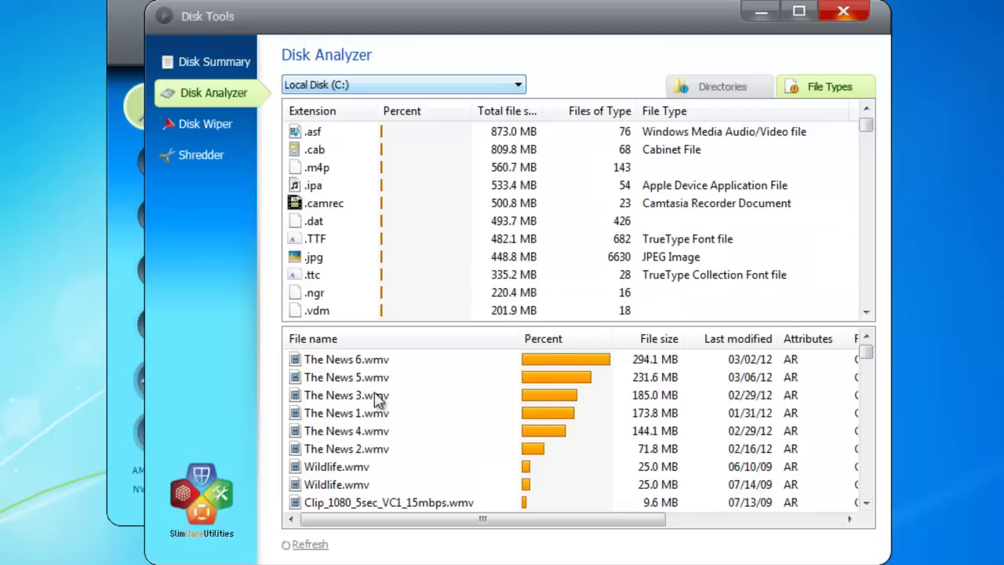
pyautogui.scroll(2, 430, 286)
pyautogui.scroll(-1, 430, 287)
pyautogui.click(323, 311)
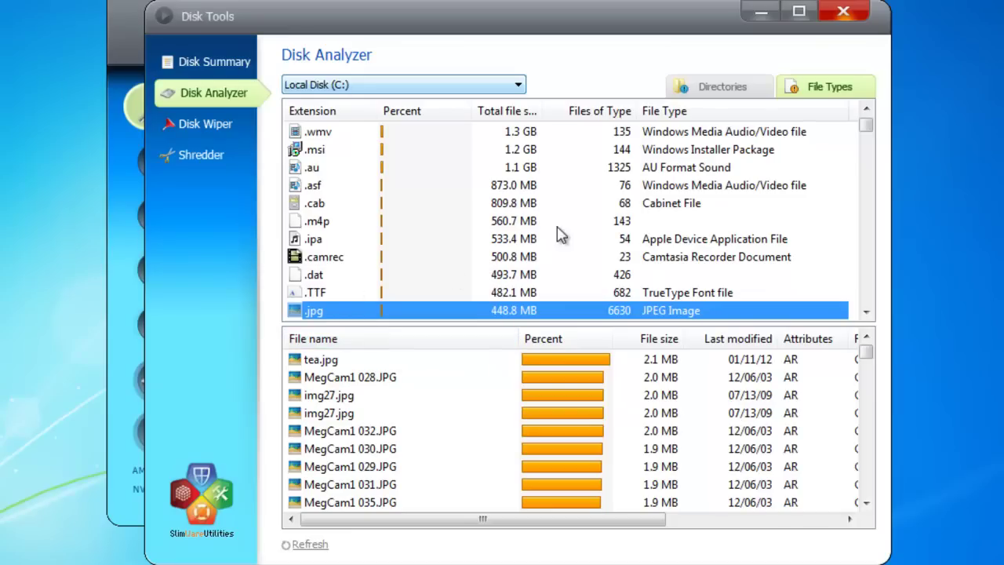
# Step: List the .vdi virtual disk images and the .exe application files found on the C: drive
pyautogui.moveTo(865, 128)
pyautogui.mouseDown()
pyautogui.moveTo(867, 137)
pyautogui.moveTo(868, 119)
pyautogui.mouseUp()
pyautogui.click(414, 135)
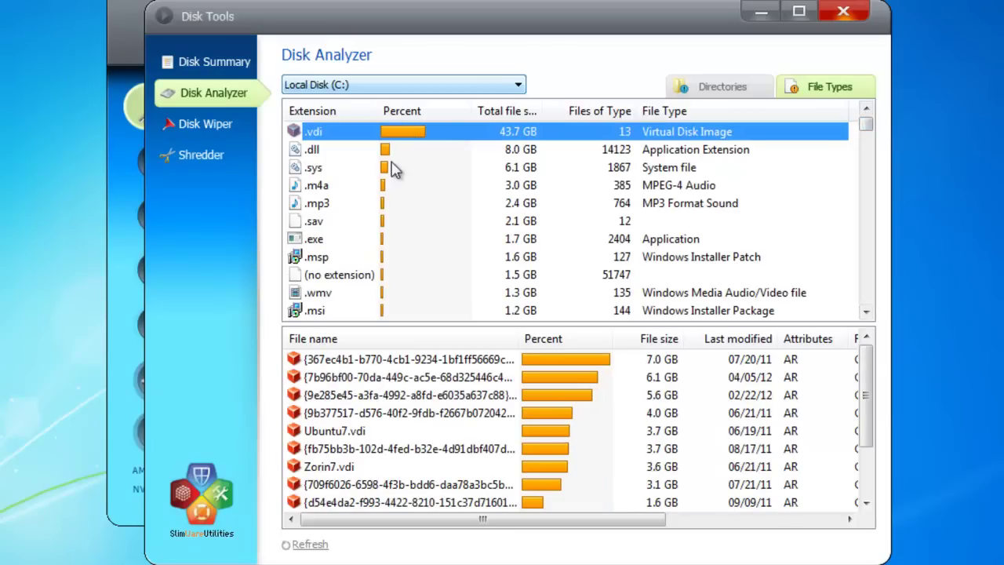
pyautogui.moveTo(863, 384); pyautogui.dragTo(862, 397)
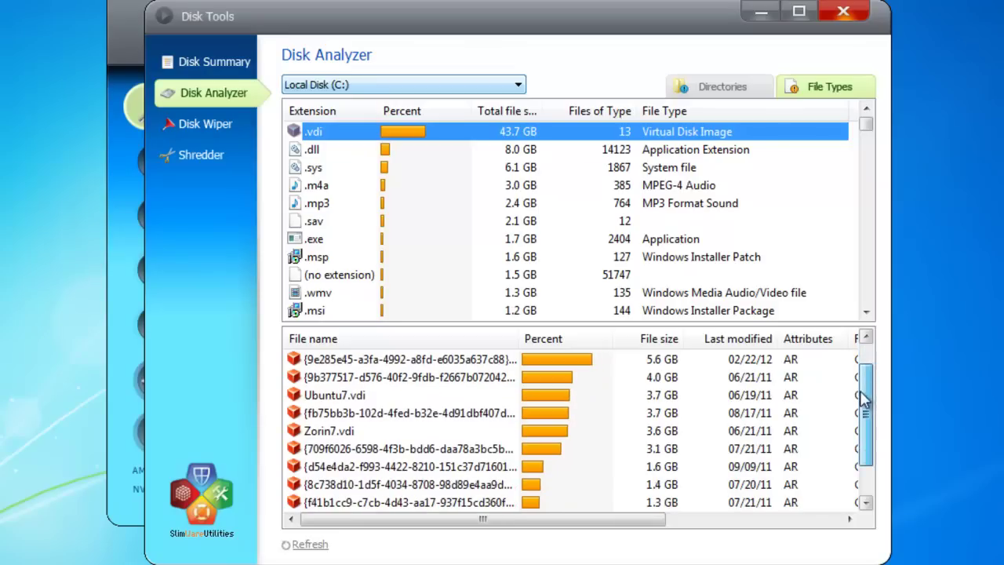
pyautogui.click(323, 240)
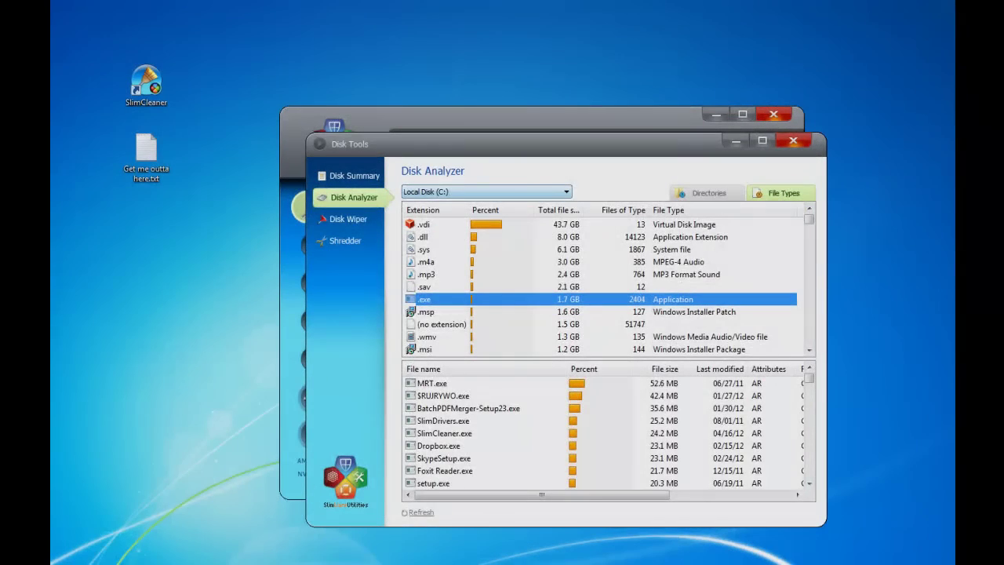
# Step: Set up Disk Wiper with Local Disk (C:) selected and wipe security Safe (DOD 5220.22-M: 3 overwrite passes)
pyautogui.click(350, 219)
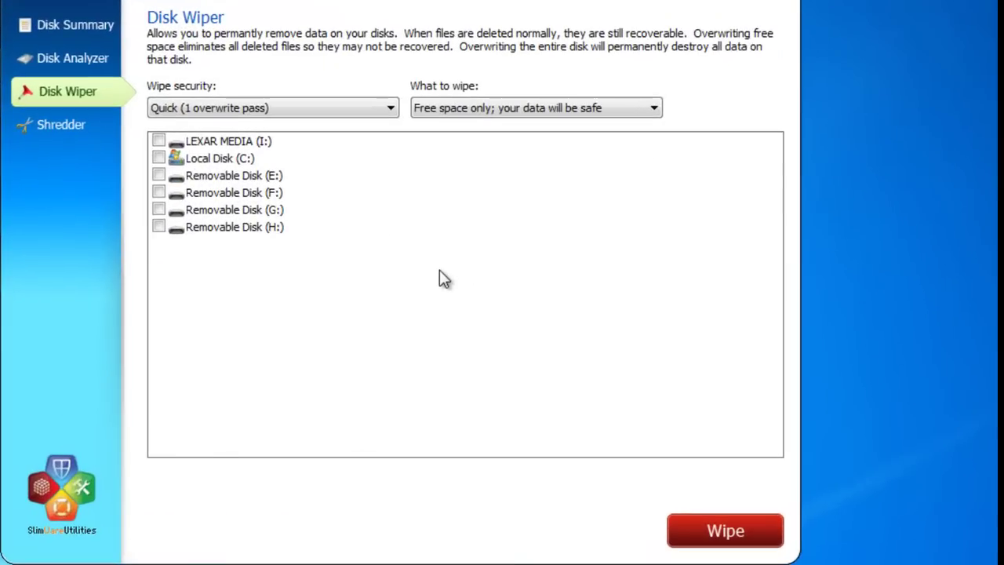
pyautogui.click(160, 159)
pyautogui.click(365, 110)
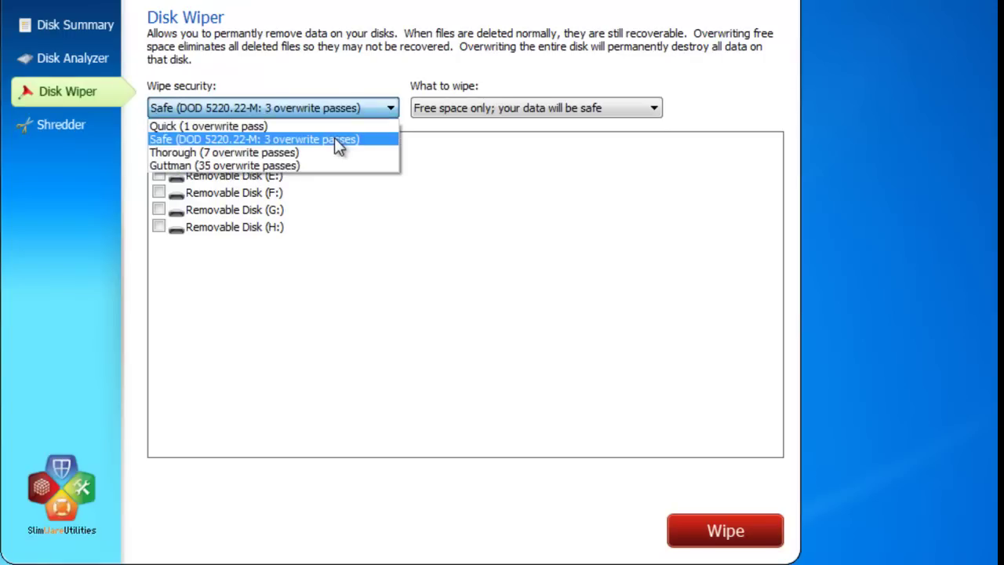
pyautogui.click(338, 141)
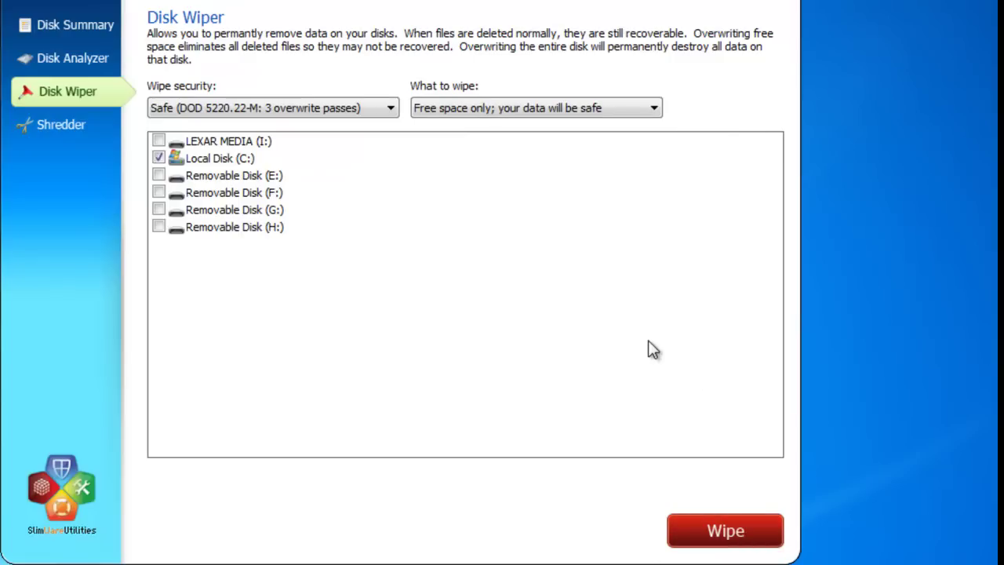
# Step: Change the wipe scope to the entire disk with all data erased and select LEXAR MEDIA (I:) as the disk to wipe
pyautogui.click(606, 109)
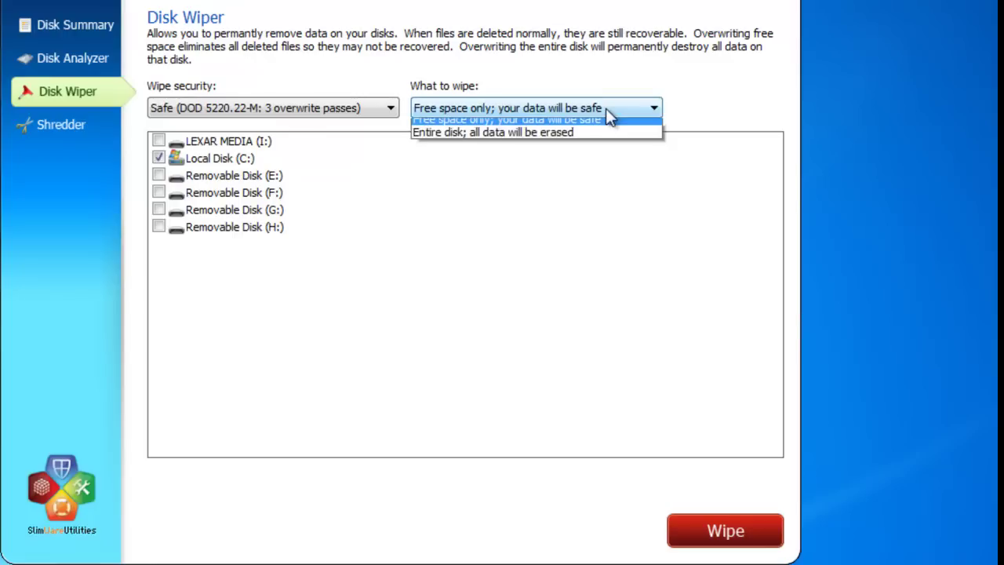
pyautogui.click(585, 150)
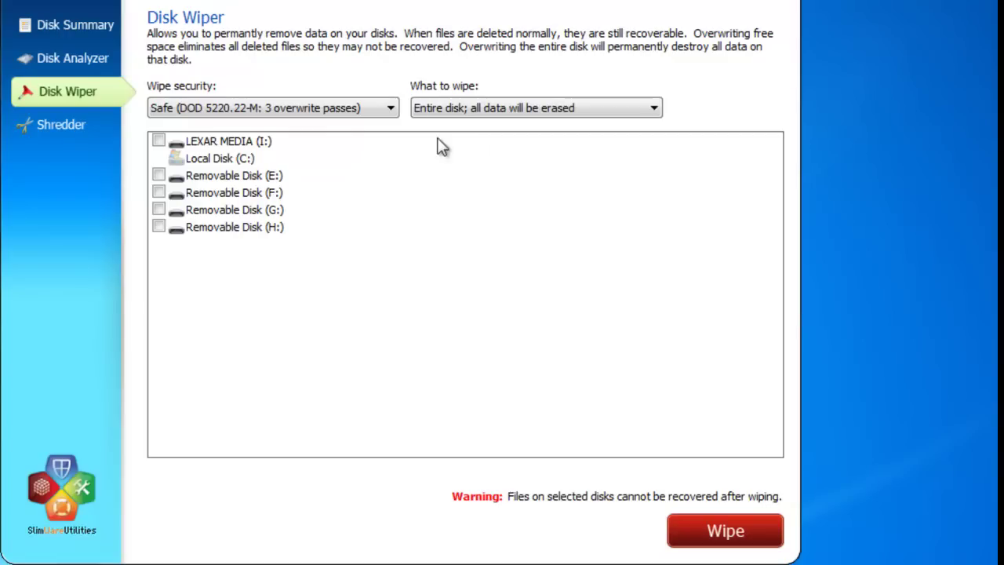
pyautogui.click(158, 142)
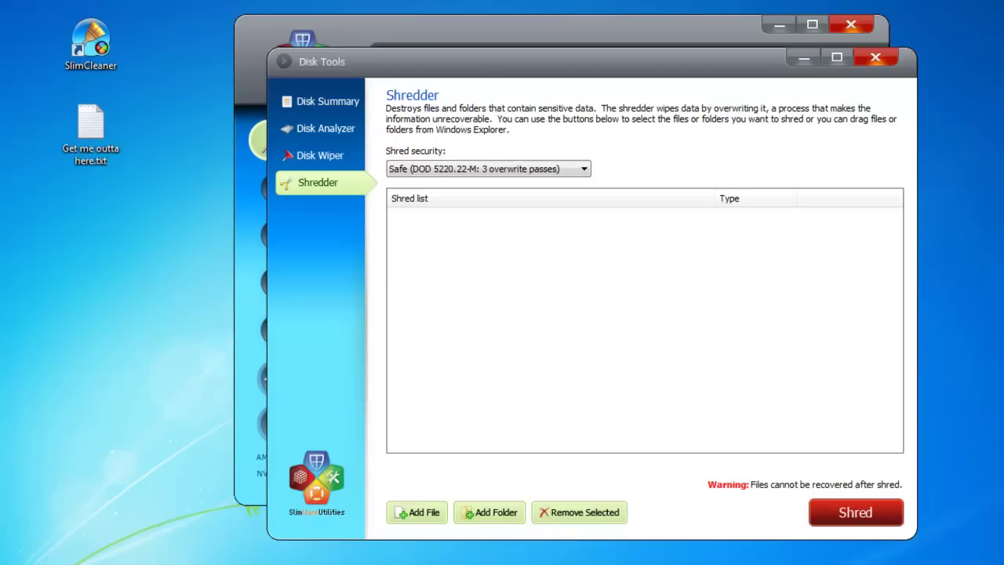
# Step: Add Delete Me.txt from the user's home folder and Get me outta here.txt from the desktop to the Shredder's list
pyautogui.click(430, 512)
pyautogui.doubleClick(479, 258)
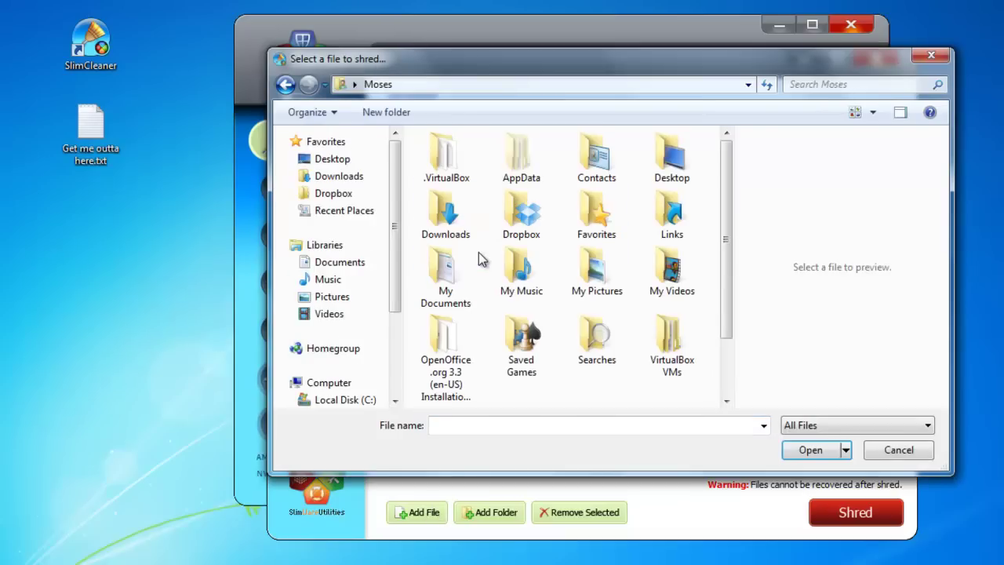
pyautogui.moveTo(730, 305); pyautogui.dragTo(732, 362)
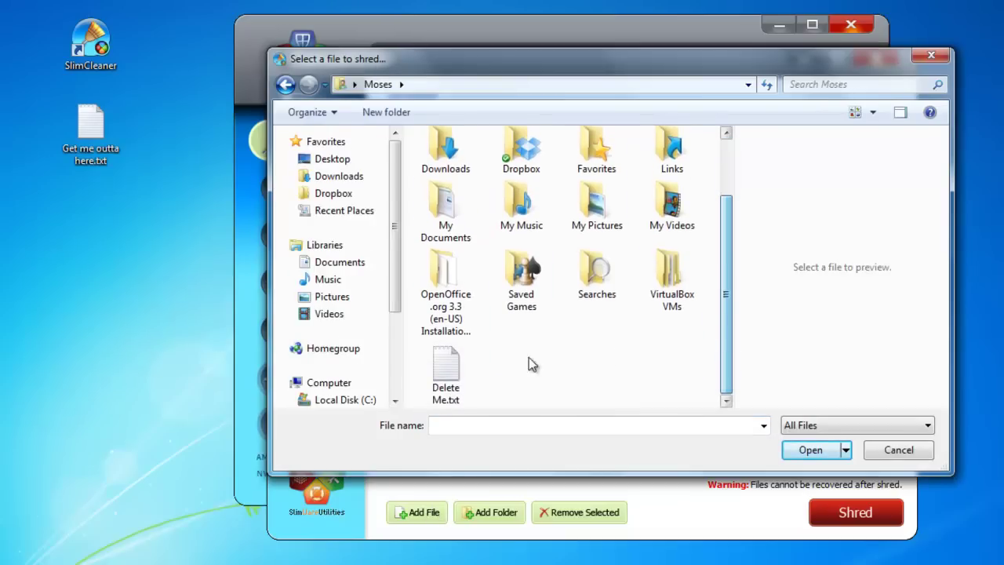
pyautogui.click(453, 370)
pyautogui.click(813, 451)
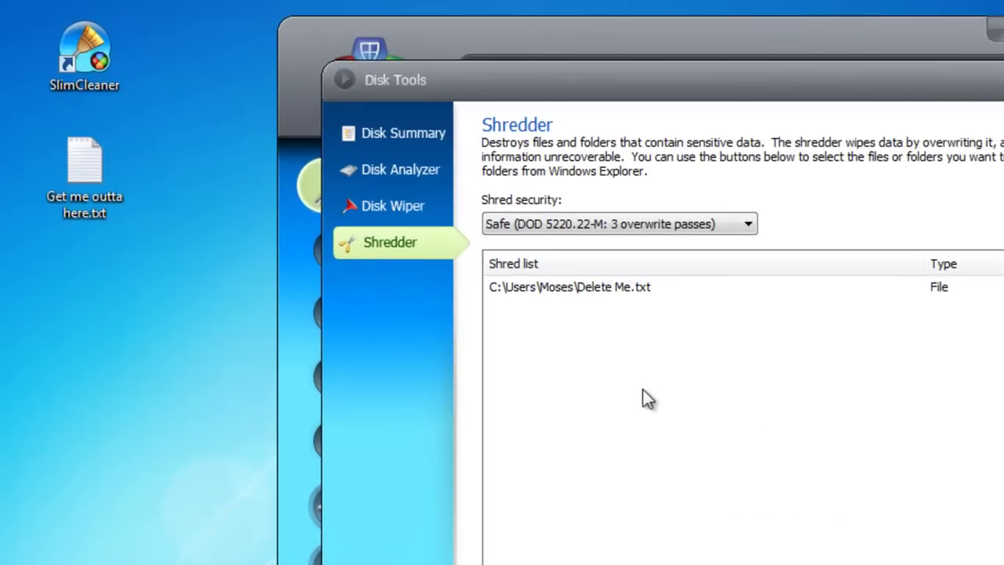
pyautogui.moveTo(63, 165); pyautogui.dragTo(614, 401)
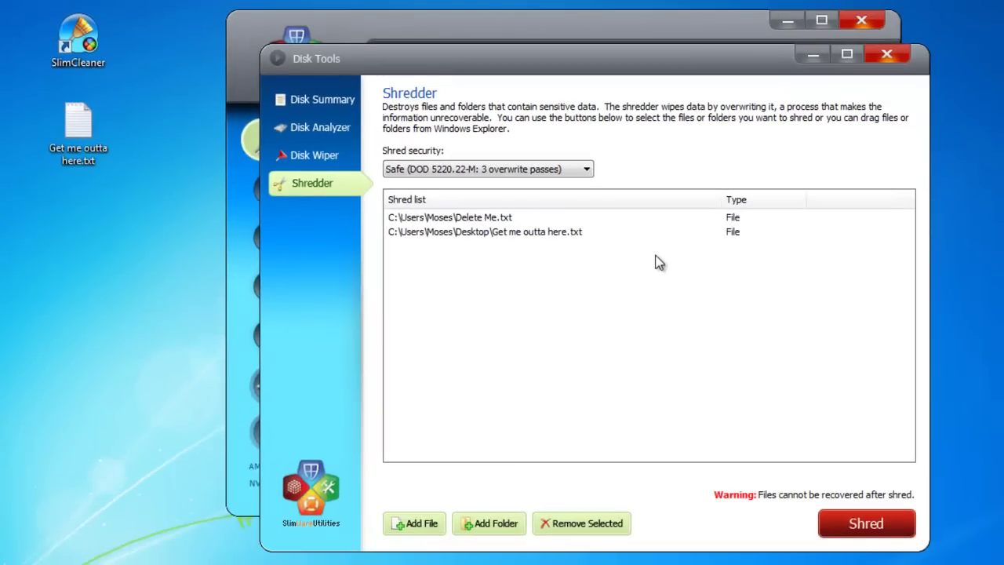
# Step: Set the shred security to Thorough (7 overwrite passes) and shred both listed files
pyautogui.click(587, 169)
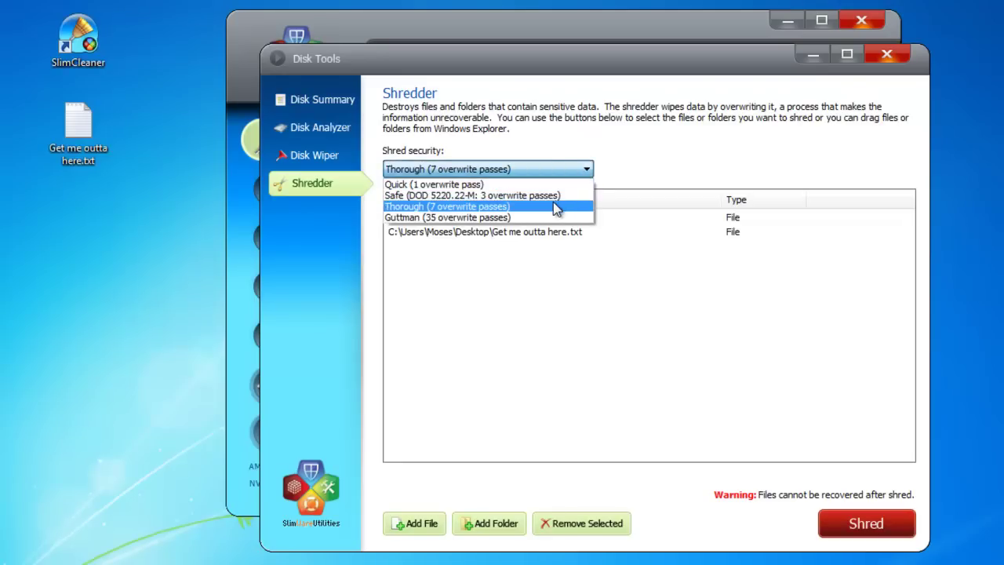
pyautogui.click(557, 208)
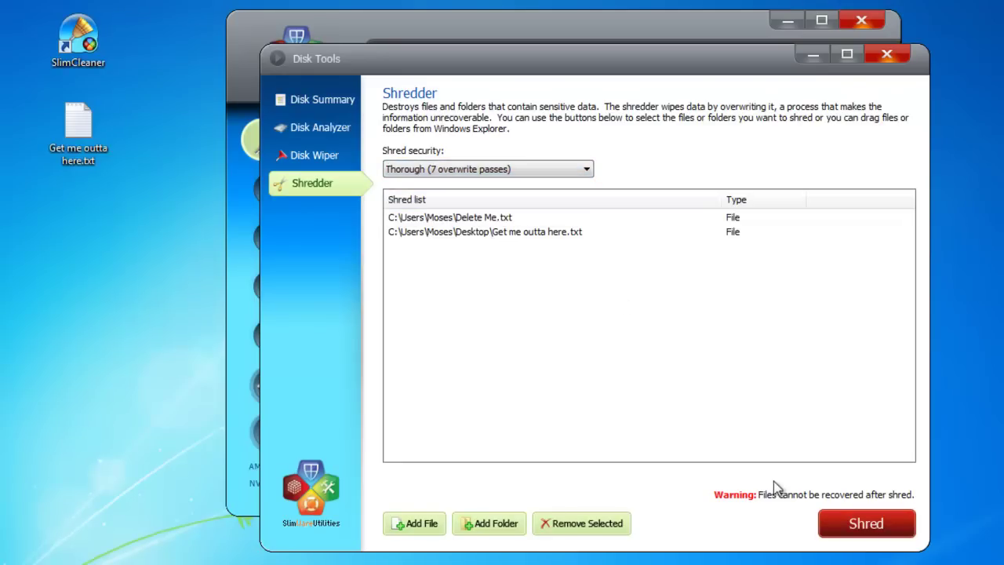
pyautogui.click(877, 530)
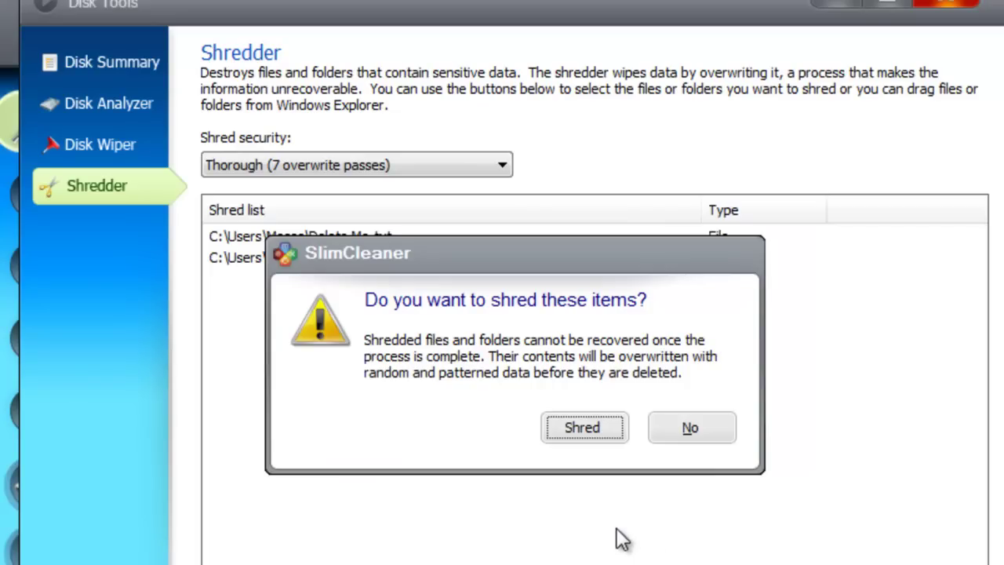
pyautogui.click(605, 431)
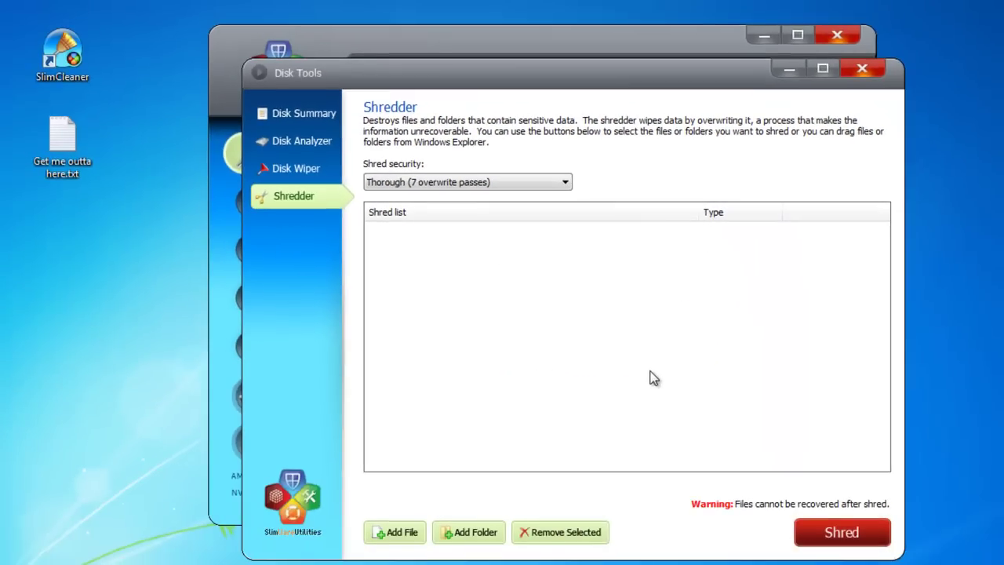